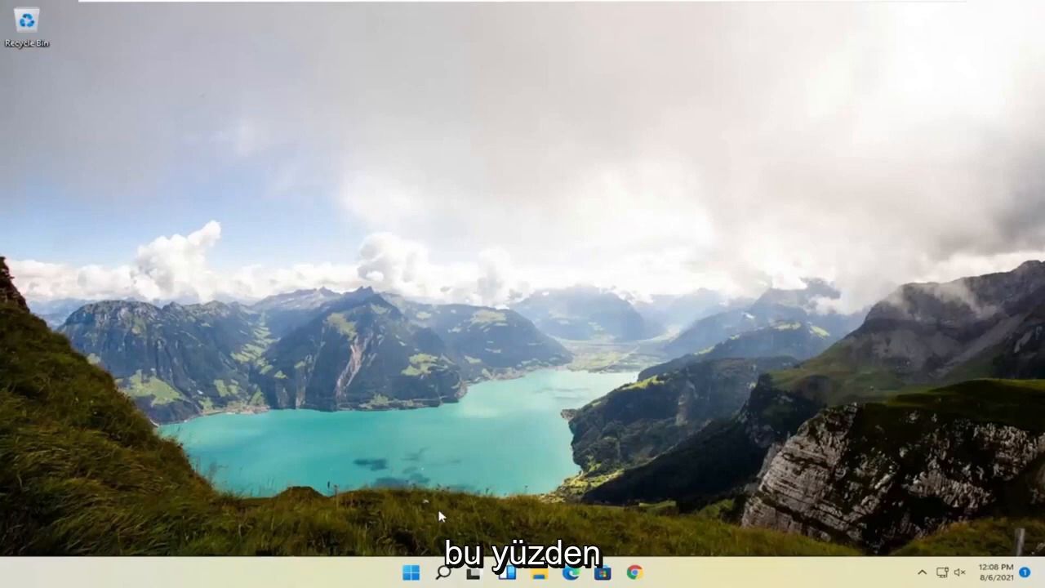
Restart the PC from the Start quick menu into the Windows recovery environment
right_click(411, 572)
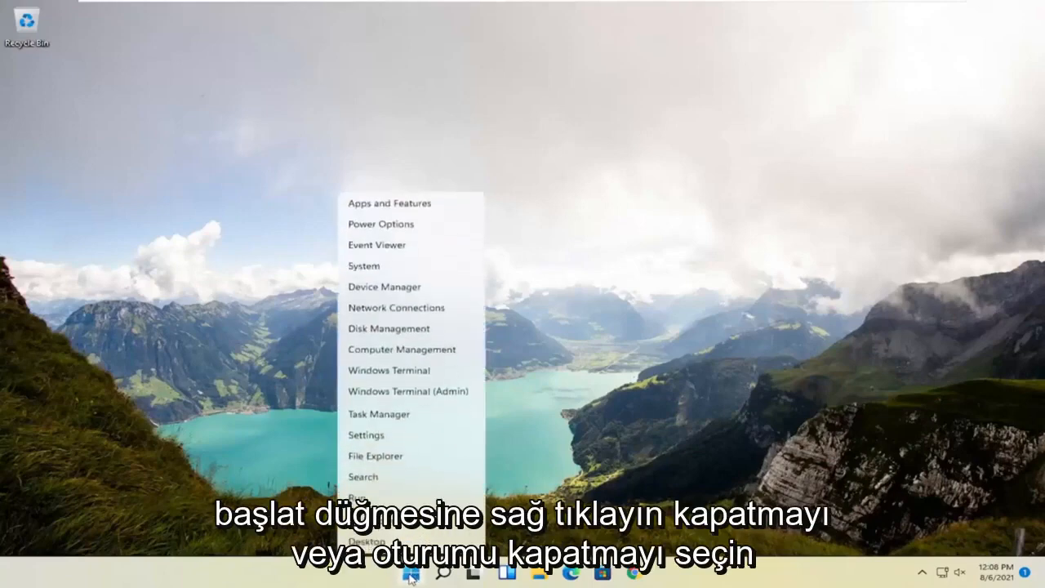
mouse_move(398, 520)
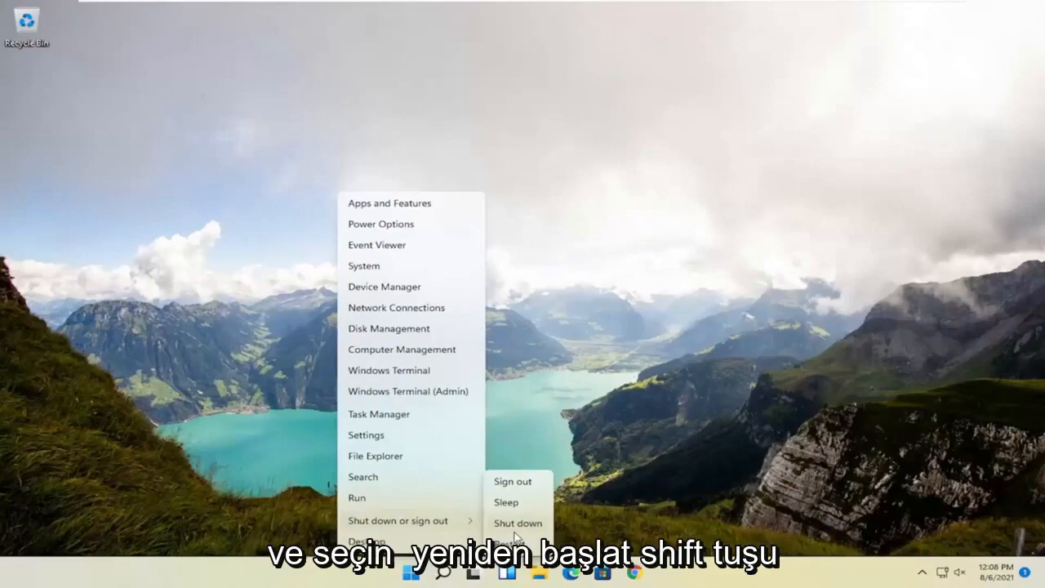
left_click(512, 543, "shift")
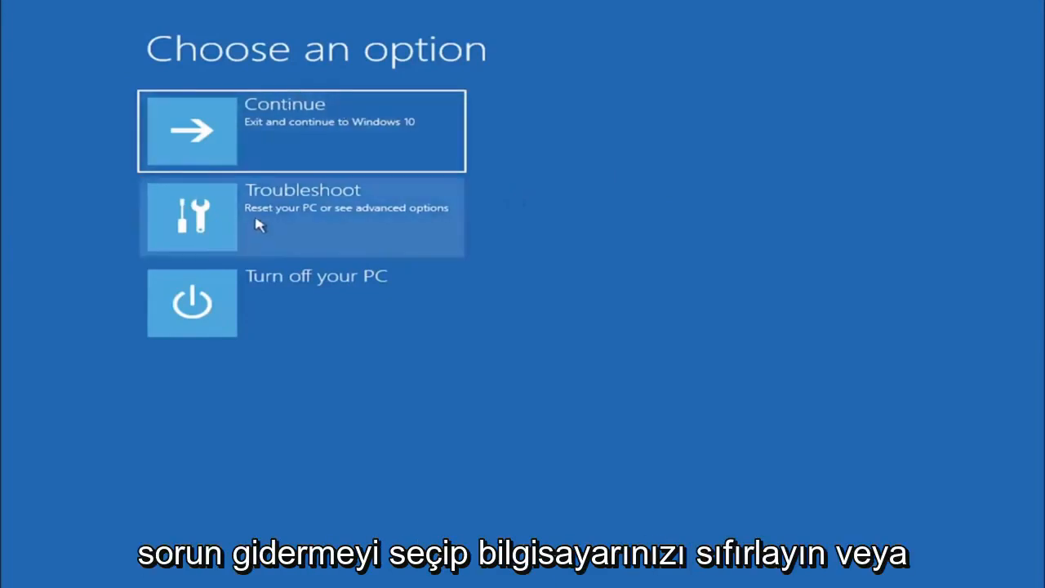
Go through Troubleshoot and Advanced options to launch an administrator Command Prompt
left_click(374, 234)
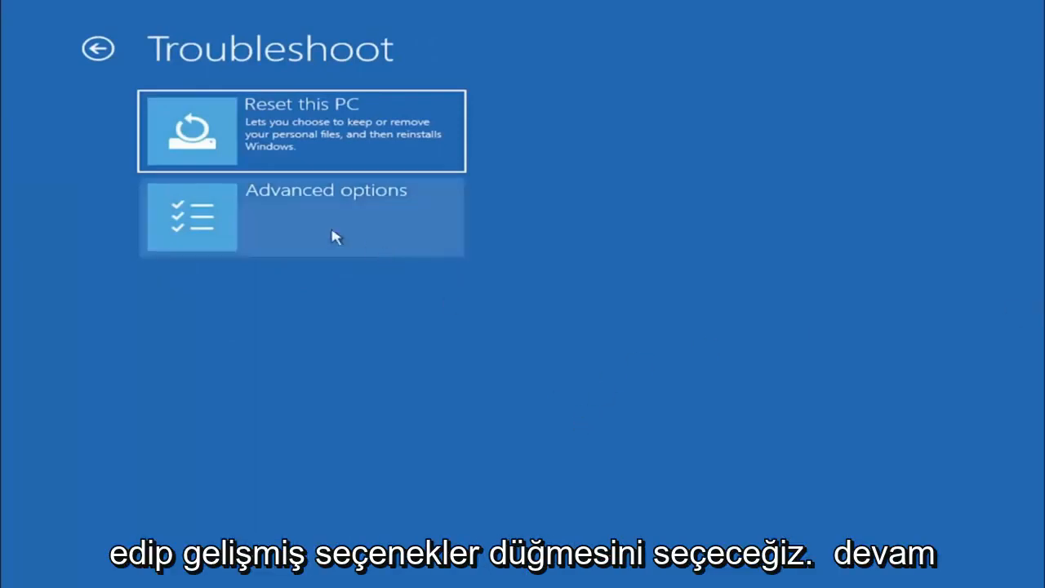
left_click(282, 225)
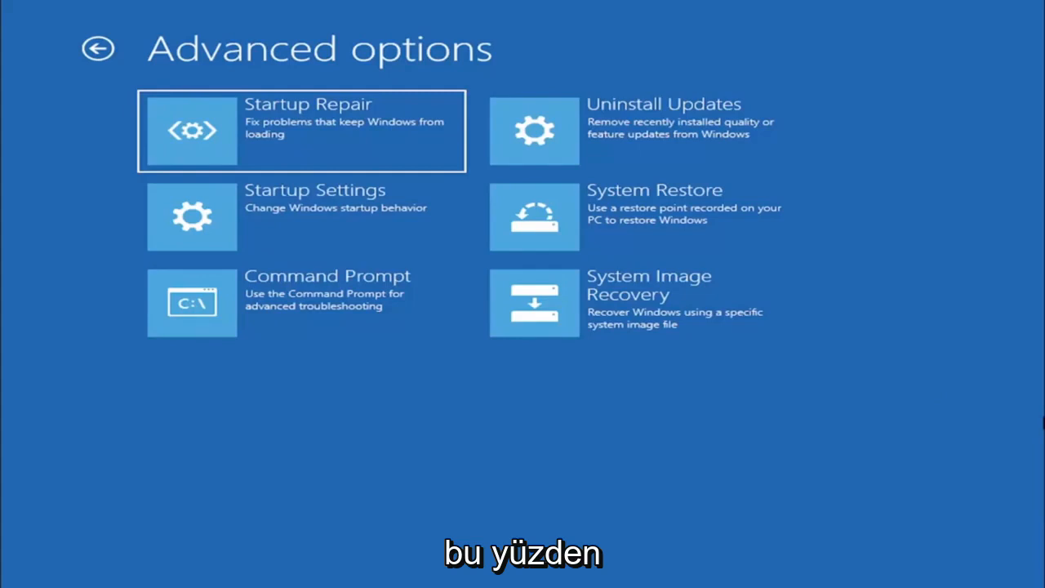
left_click(269, 289)
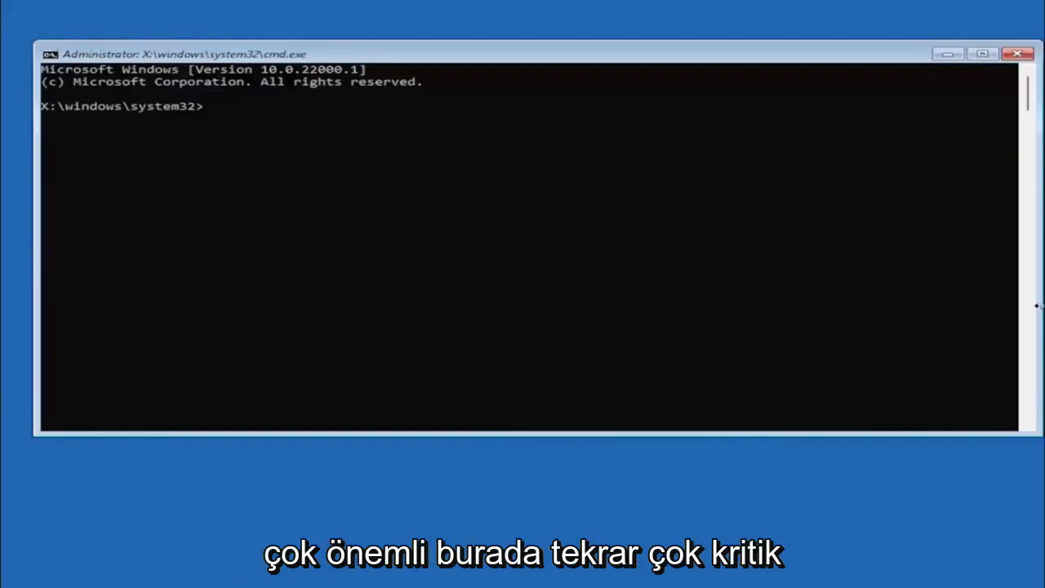
Focus the console, leave selection mode, and enter mbr2gpt.exe /convert at the prompt
left_click(182, 186)
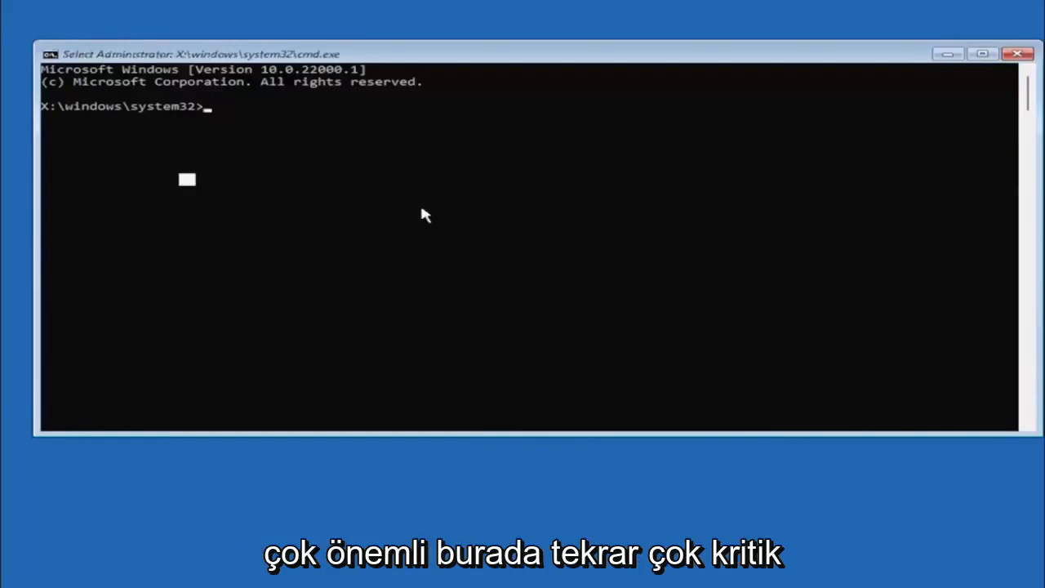
left_click(204, 110)
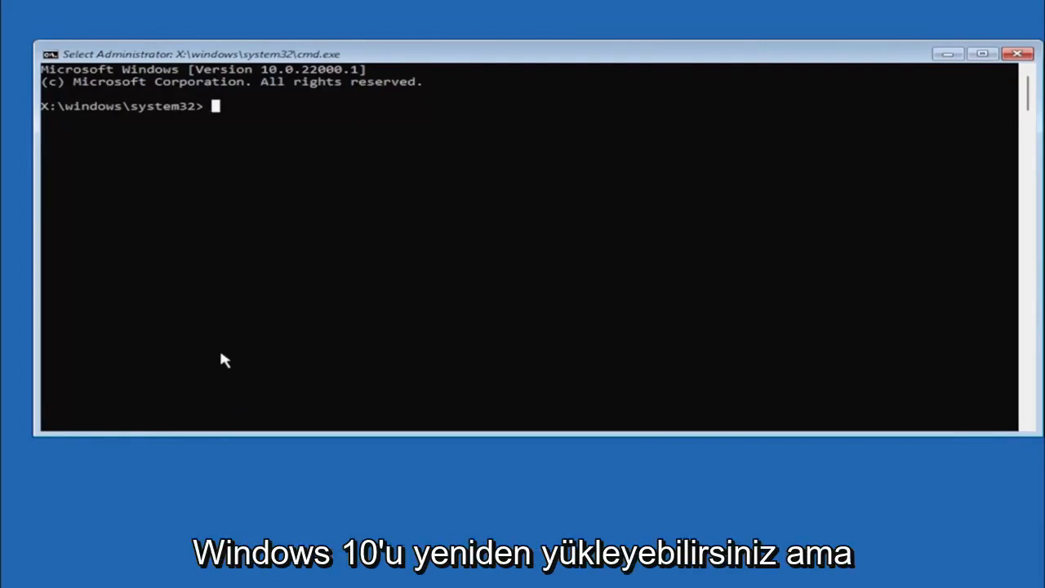
key("Escape")
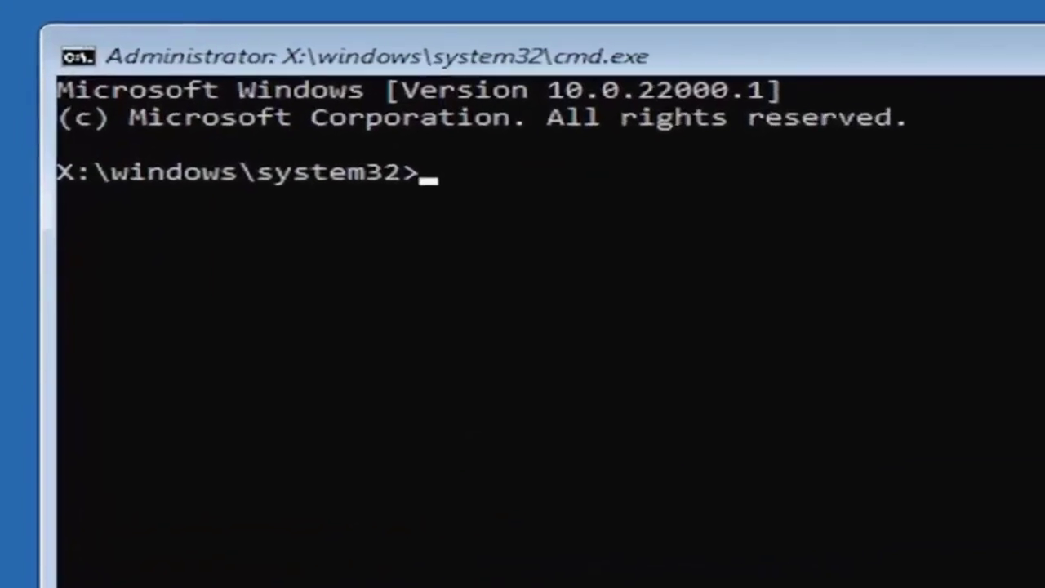
type("mb")
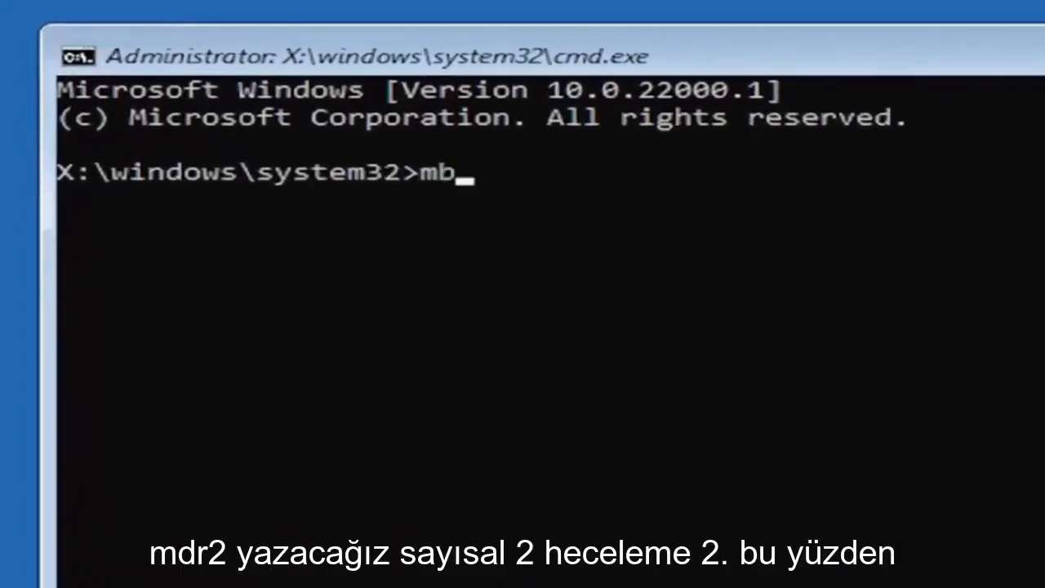
type("r2")
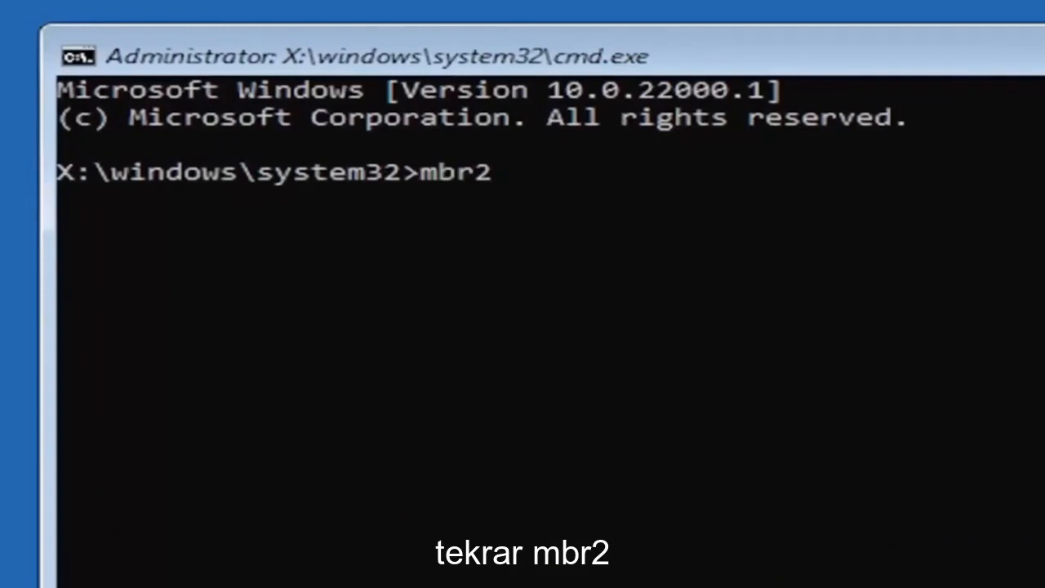
type("gpt")
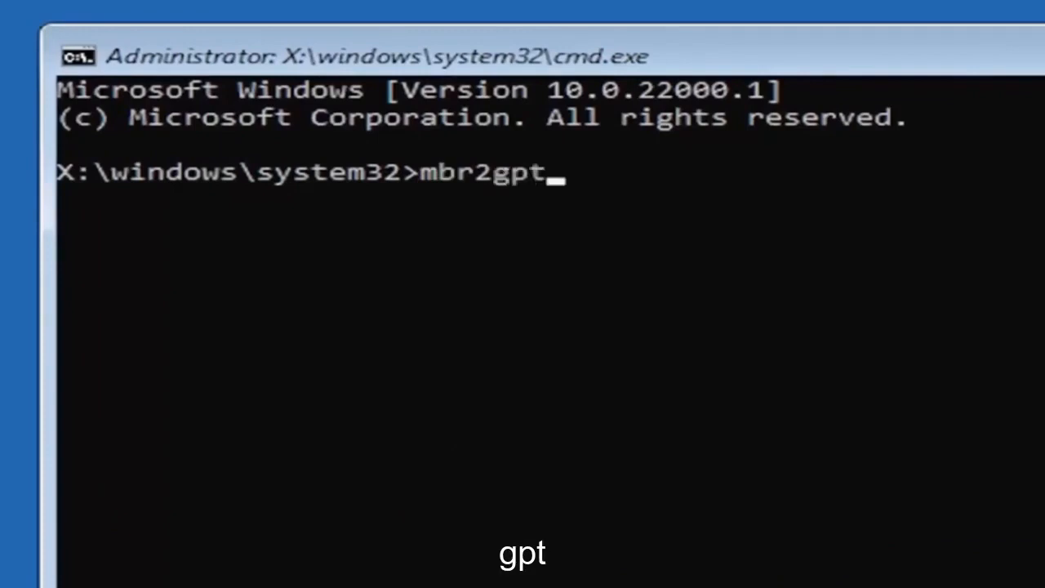
type(".exe ")
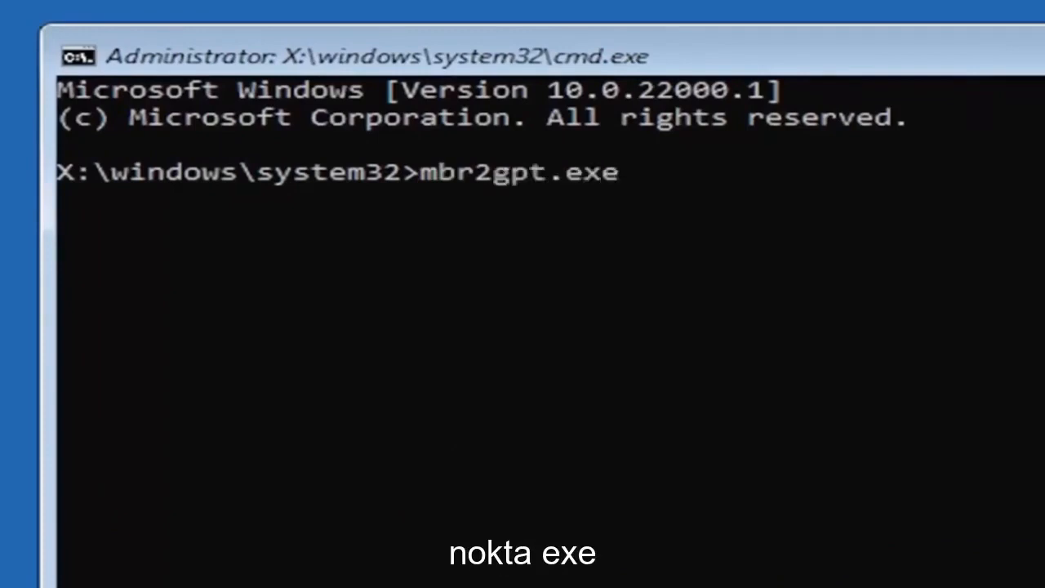
type("/")
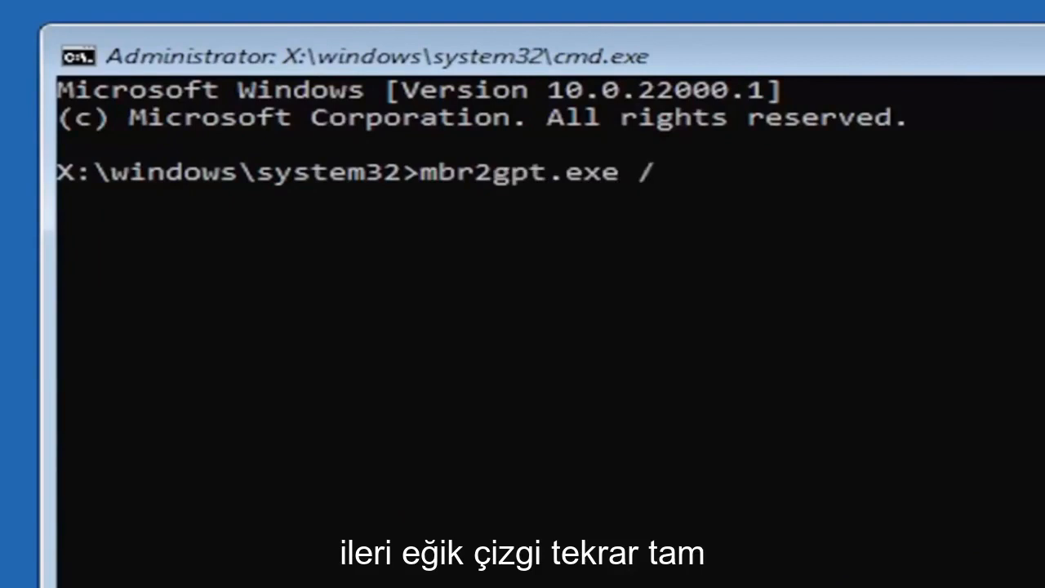
type("convert")
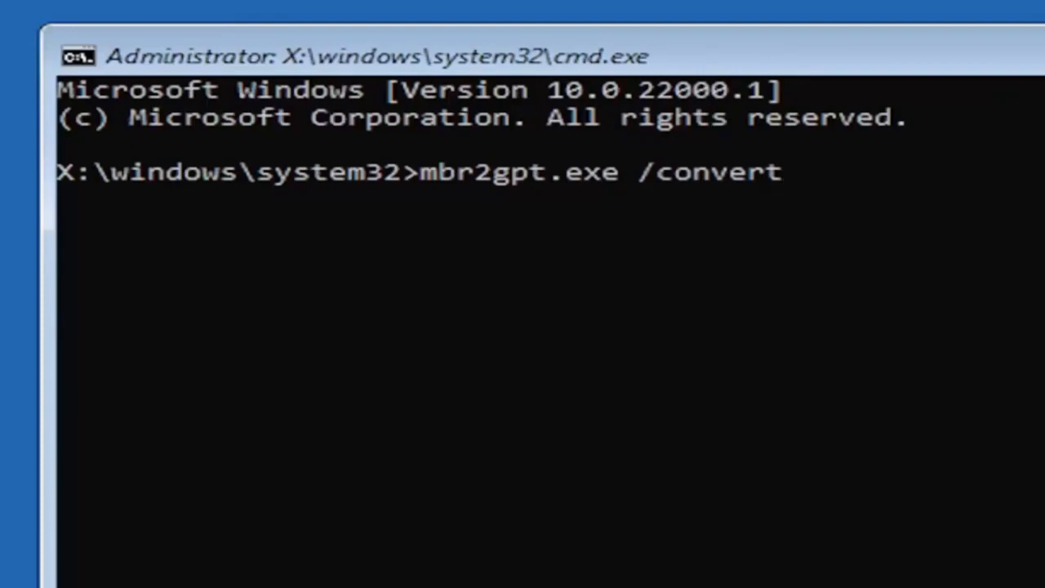
Run the mbr2gpt conversion on disk 0, note the UEFI warning, and close the console to restart
key("Return")
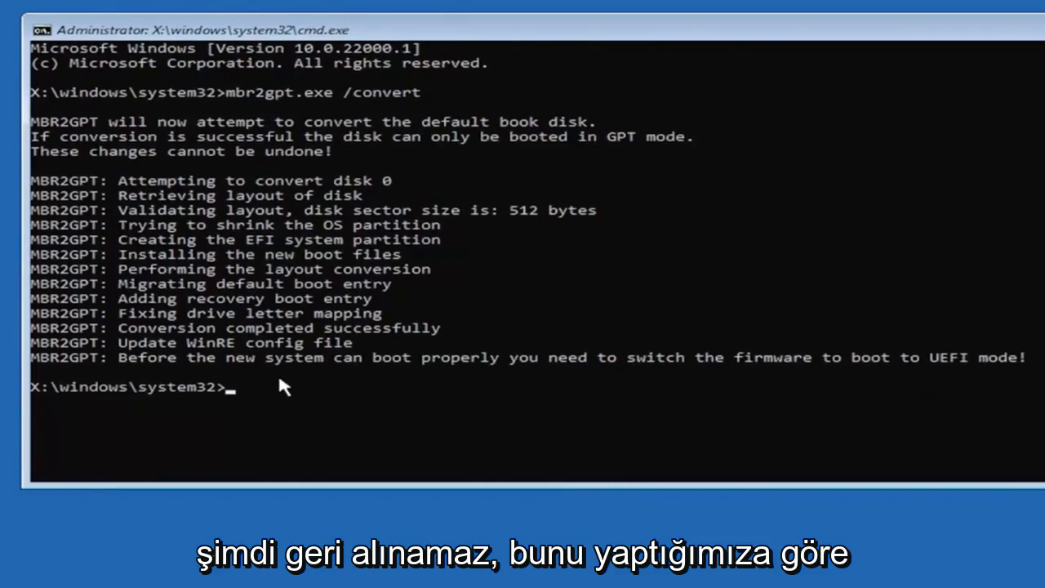
left_click_drag(1030, 359, 452, 359)
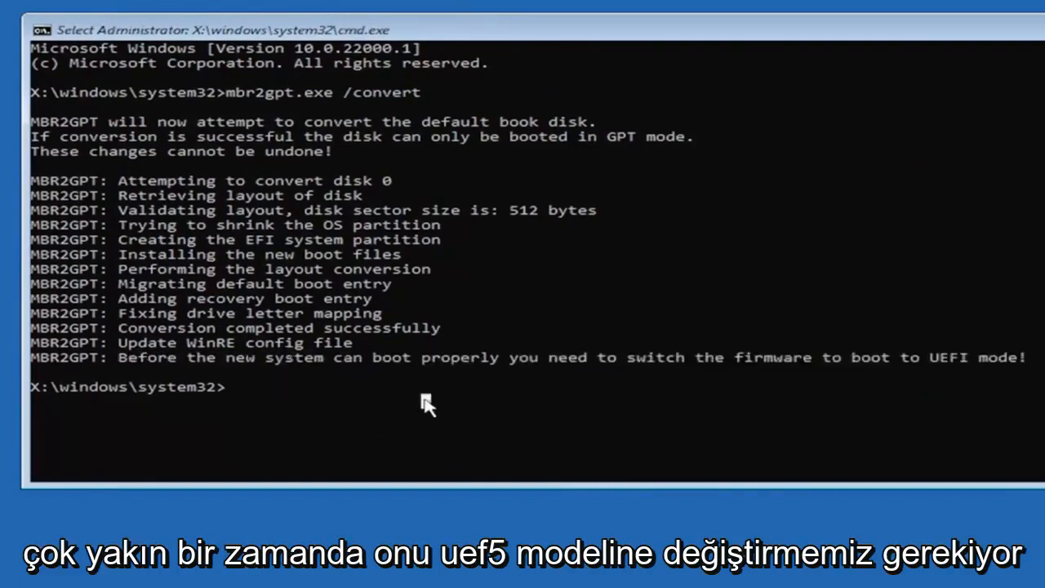
left_click(1033, 30)
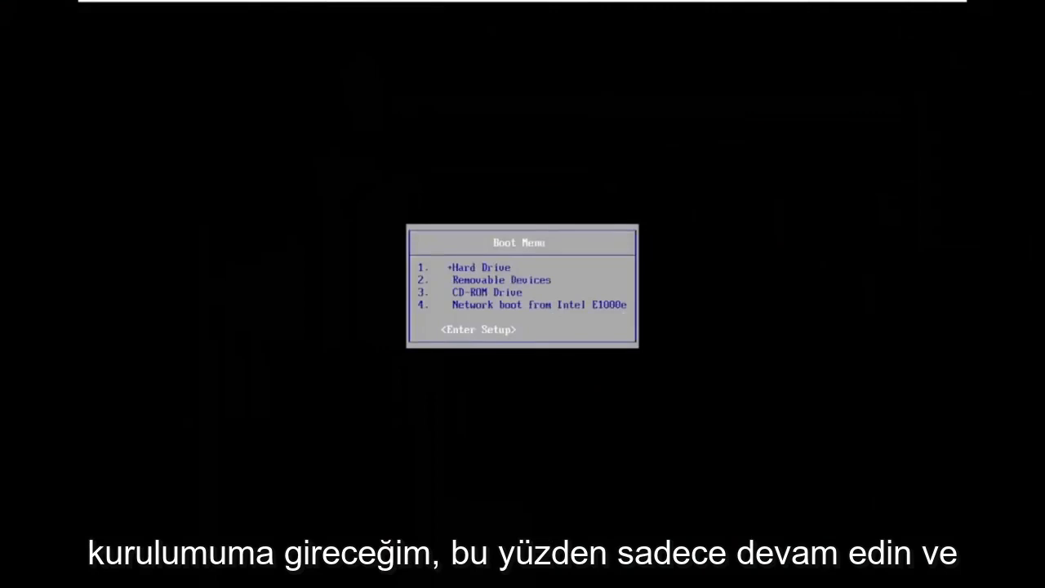
Enter PhoenixBIOS setup and arrow through Main and Advanced toward the Boot page
key("Return")
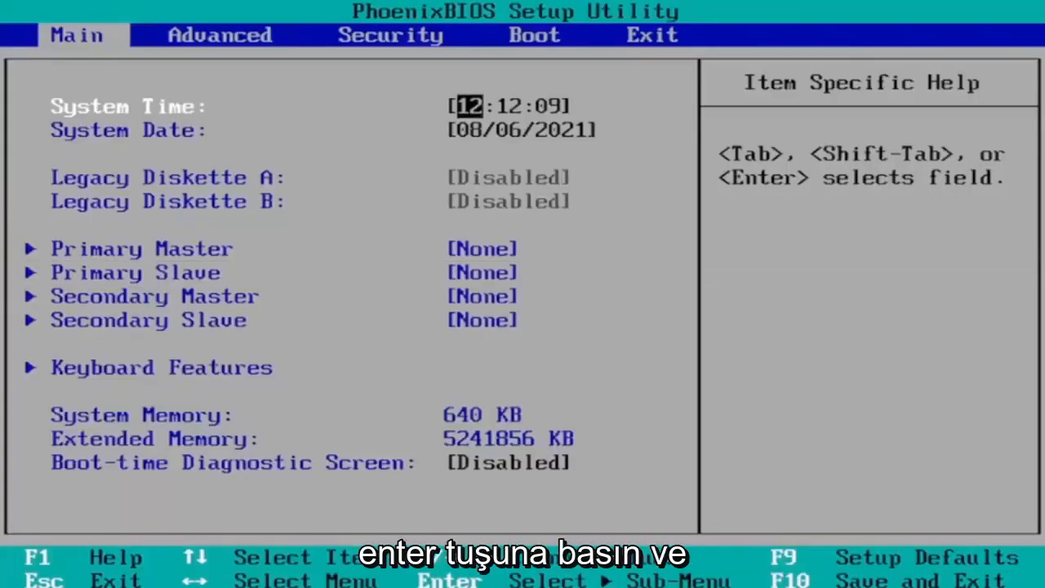
key("Right")
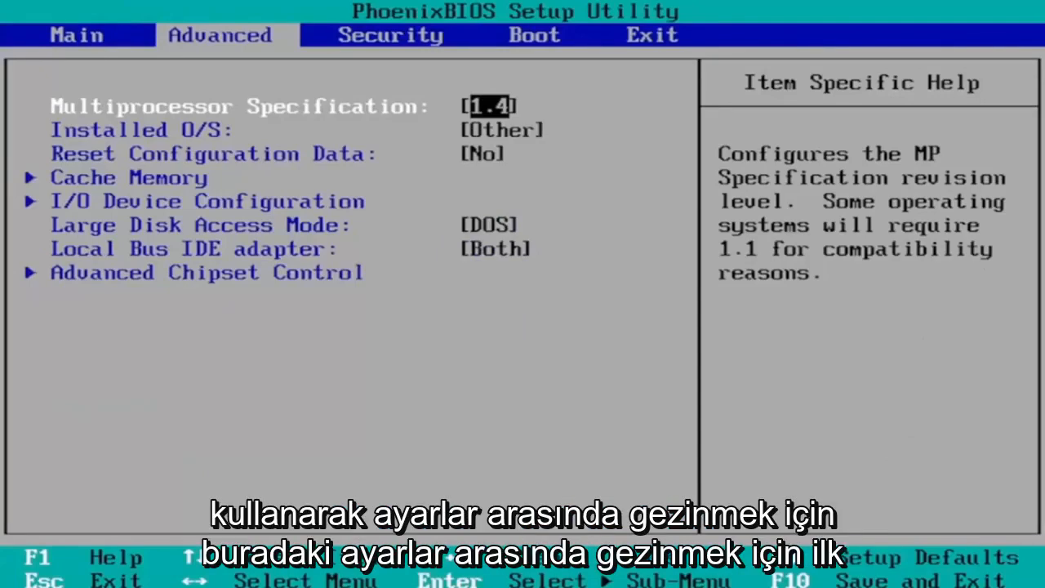
key("Left")
key("Right")
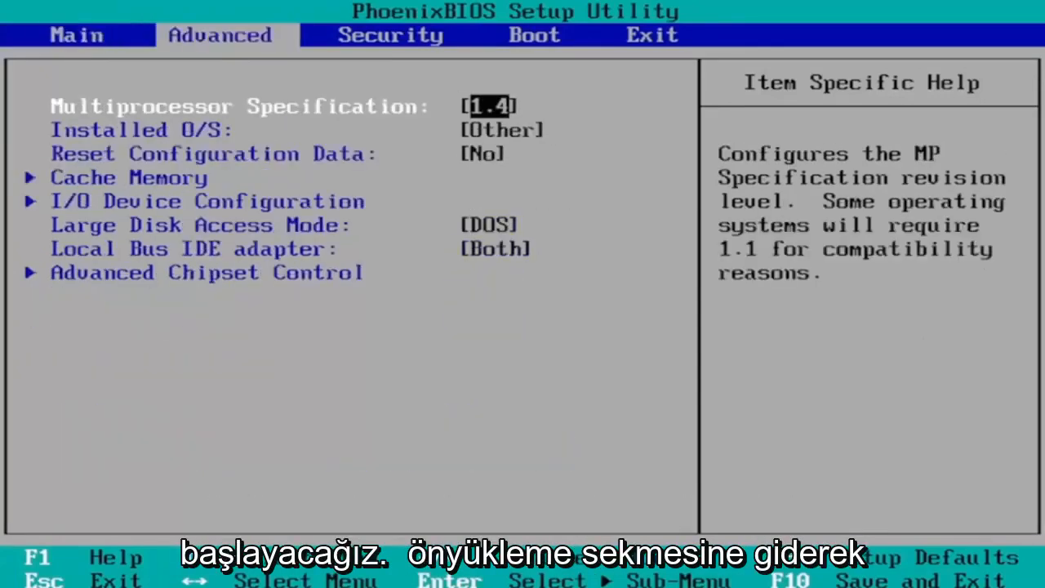
key("Right")
key("Right")
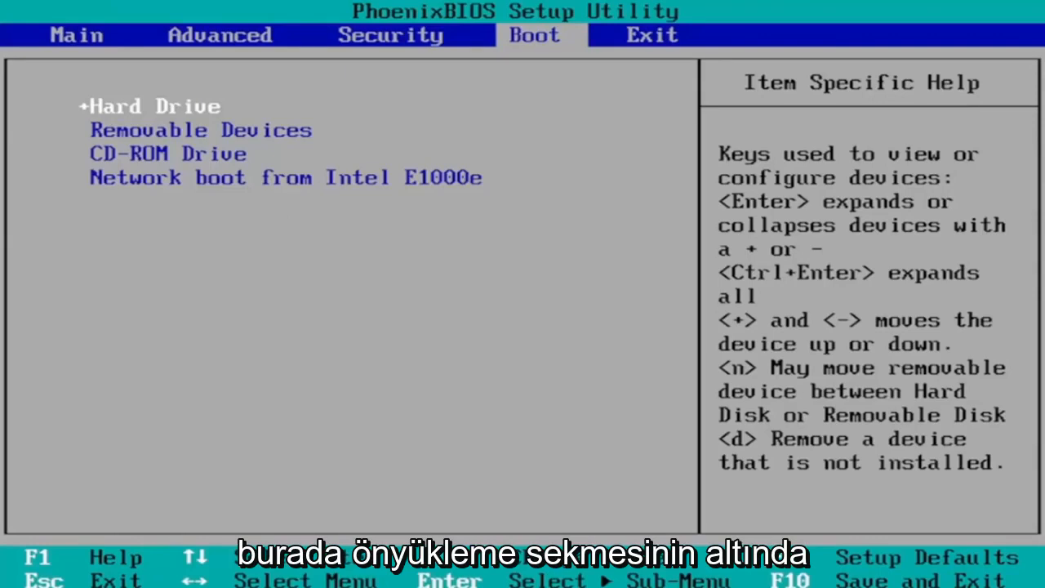
Move between the Security and Boot pages, ending on Security with both passwords Clear
key("Left")
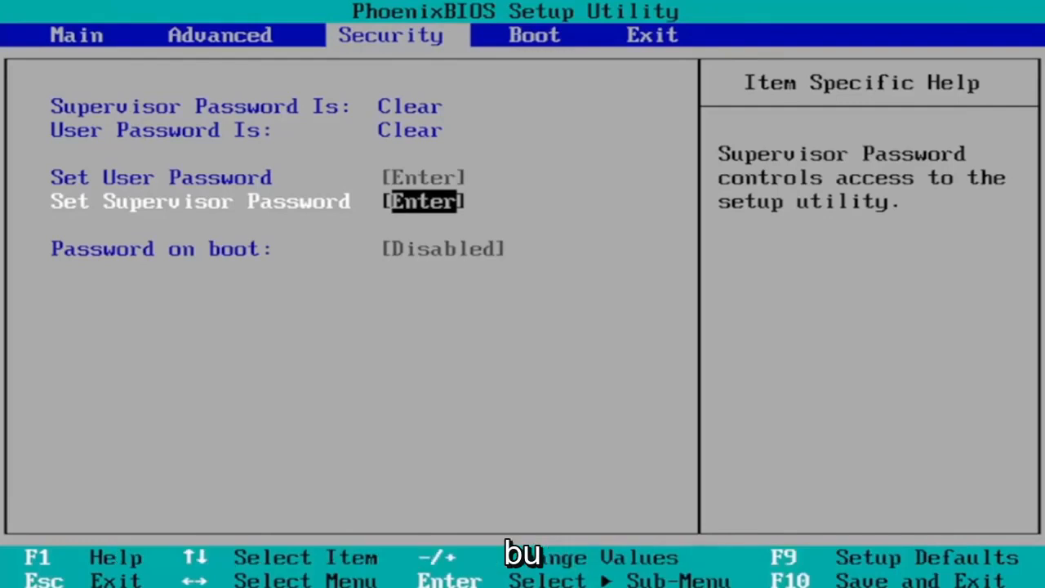
key("Right")
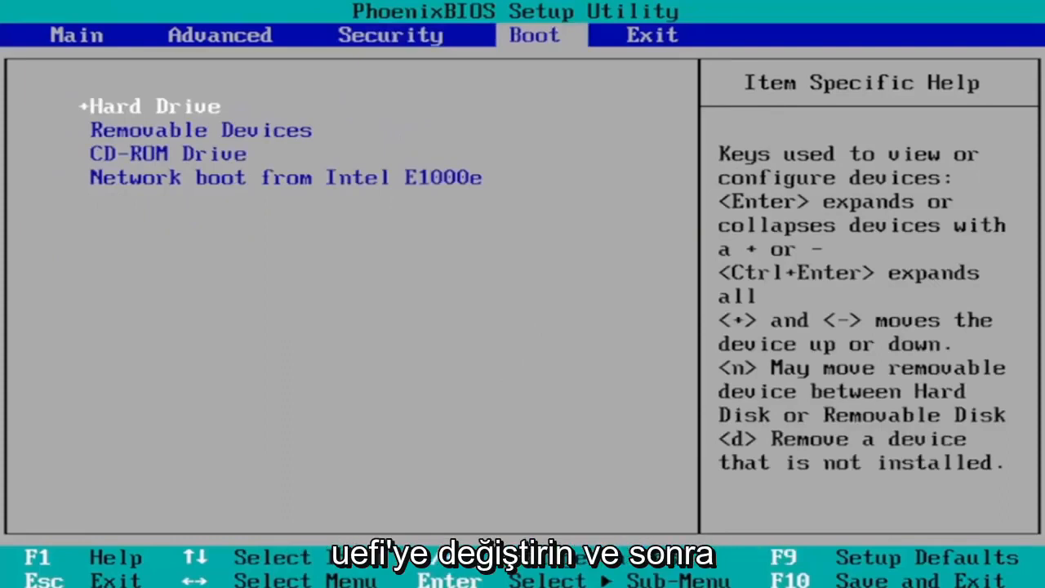
key("Left")
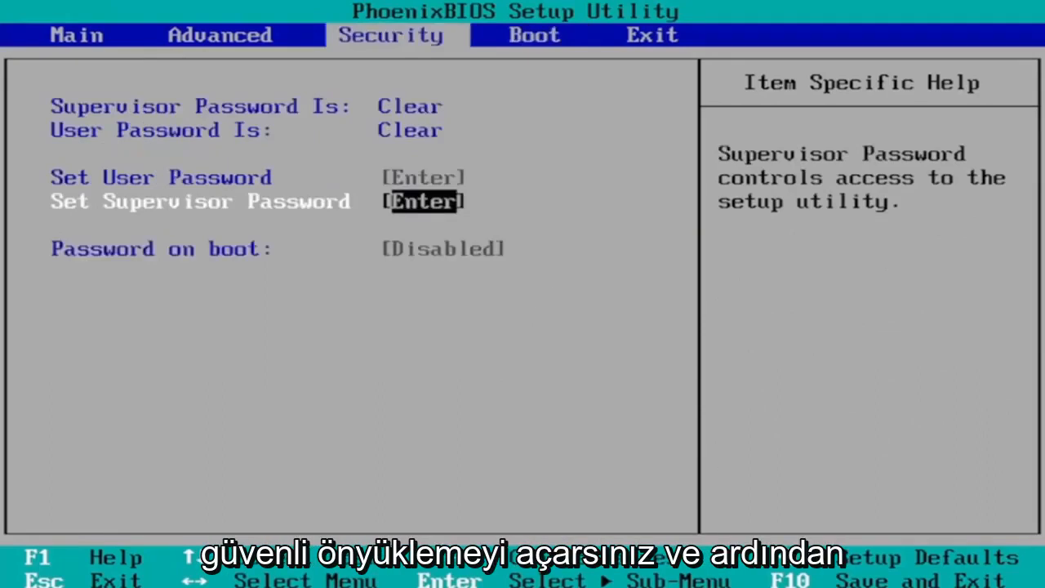
Request save-and-exit with F10, bringing up the Setup Confirmation prompt
key("F10")
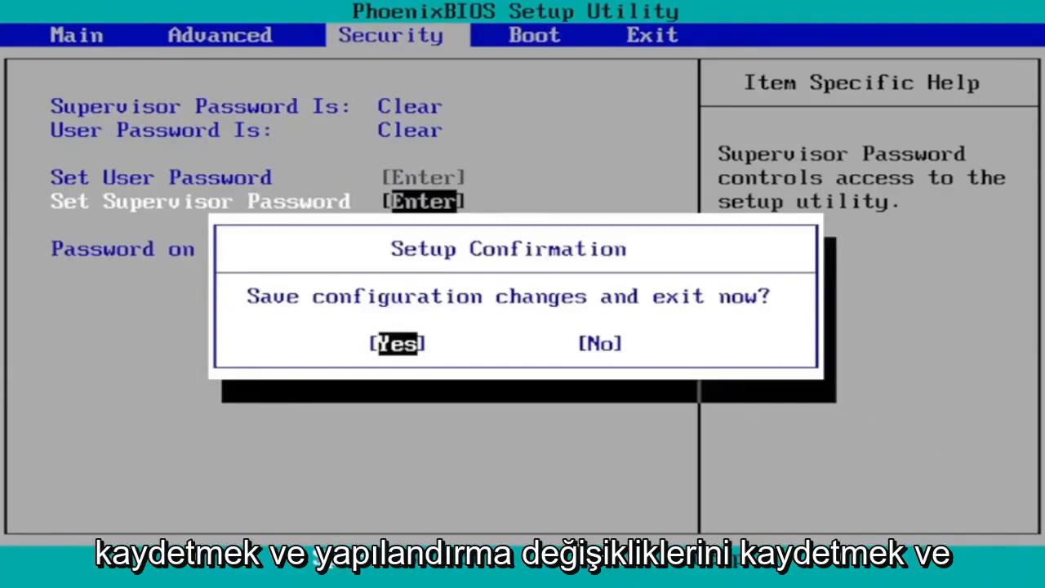